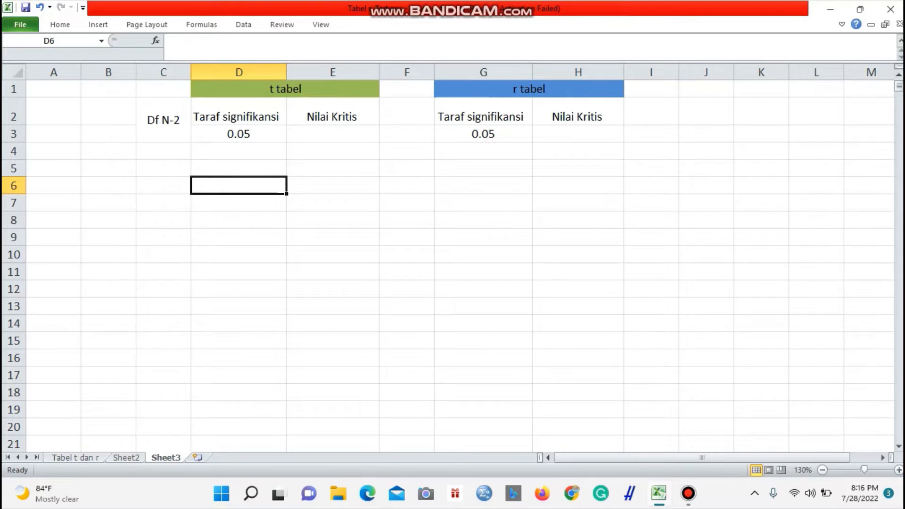
Fill the Df N-2 column with the series 1 to 10 in cells C4 to C13.
left_click(163, 151)
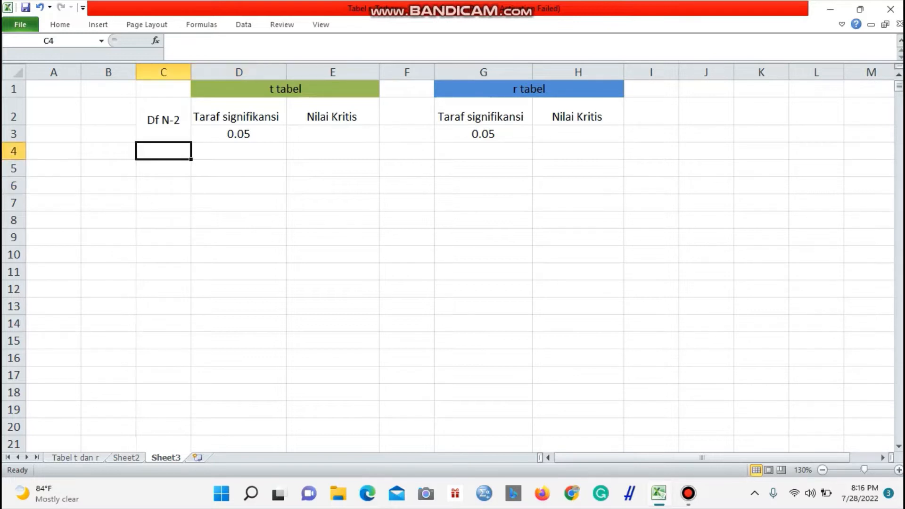
type("1")
key("Return")
type("2")
key("Return")
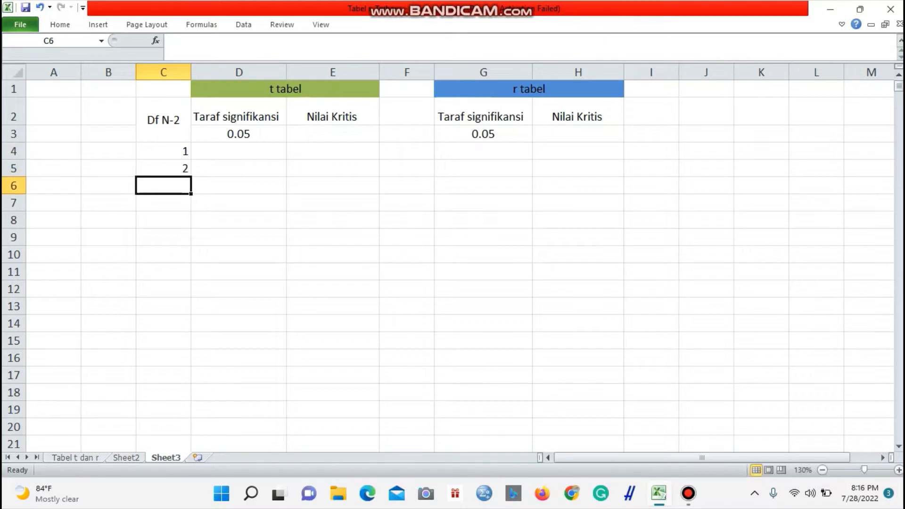
left_click_drag(163, 152, 191, 308)
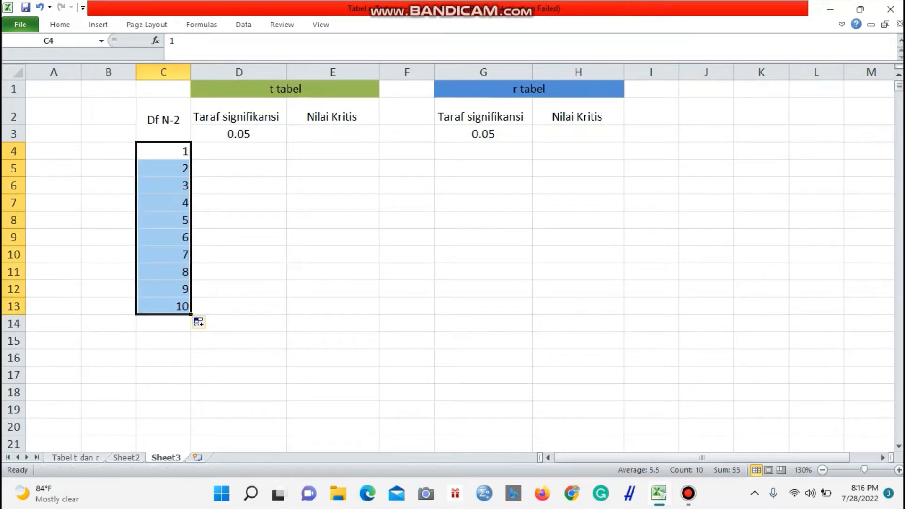
Copy the 0.05 significance level from D3 down to D13 in the t tabel section.
left_click(239, 151)
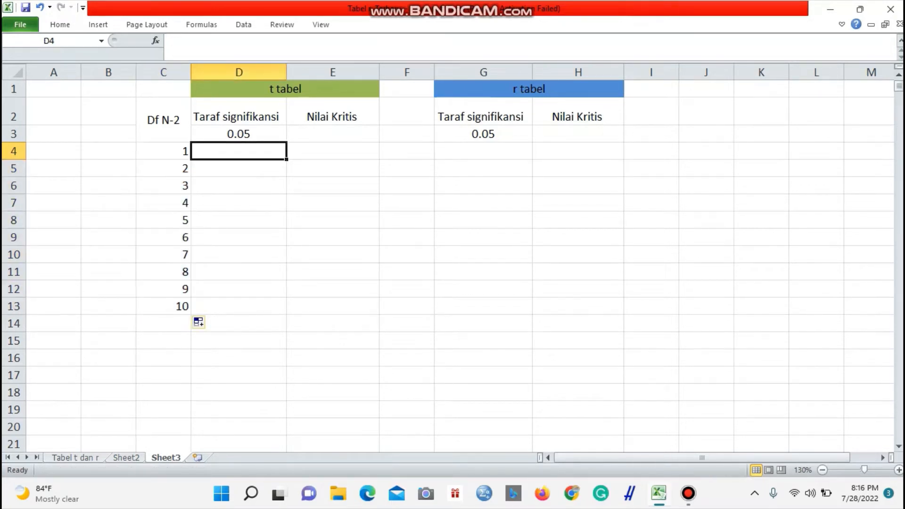
left_click(239, 134)
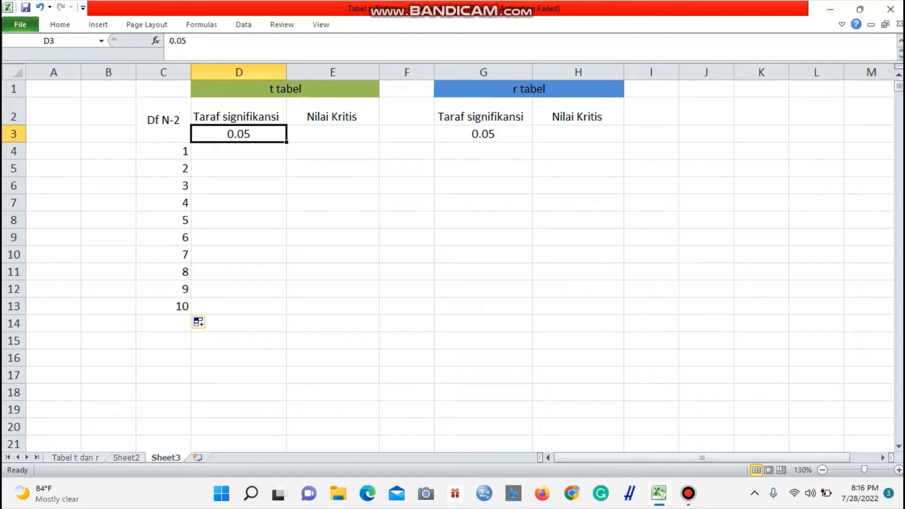
left_click_drag(286, 142, 286, 313)
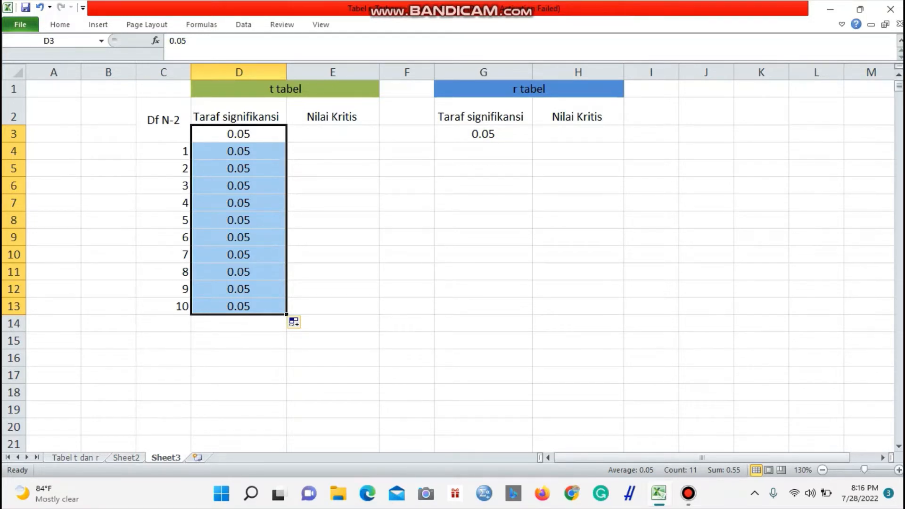
Enter =TINV(D4,C4) in E4 as the t table's critical value and fill the formula down to E13.
left_click(333, 151)
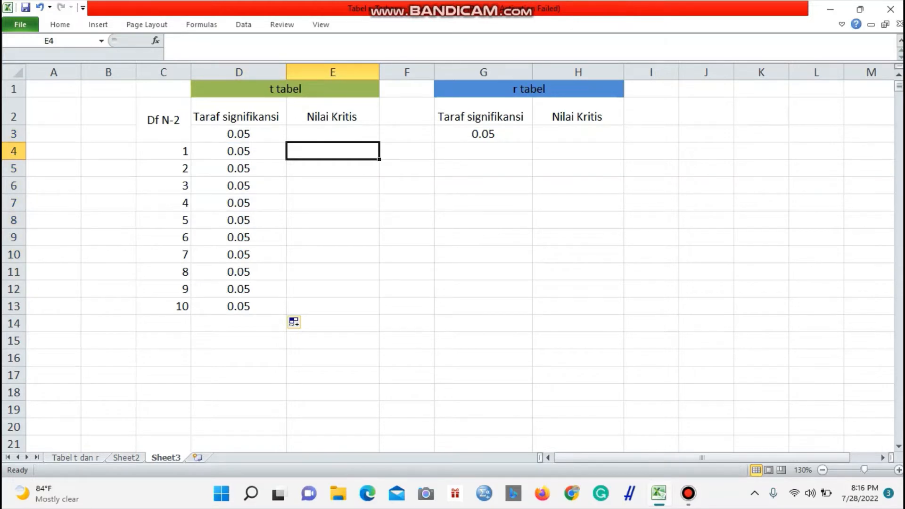
type("=")
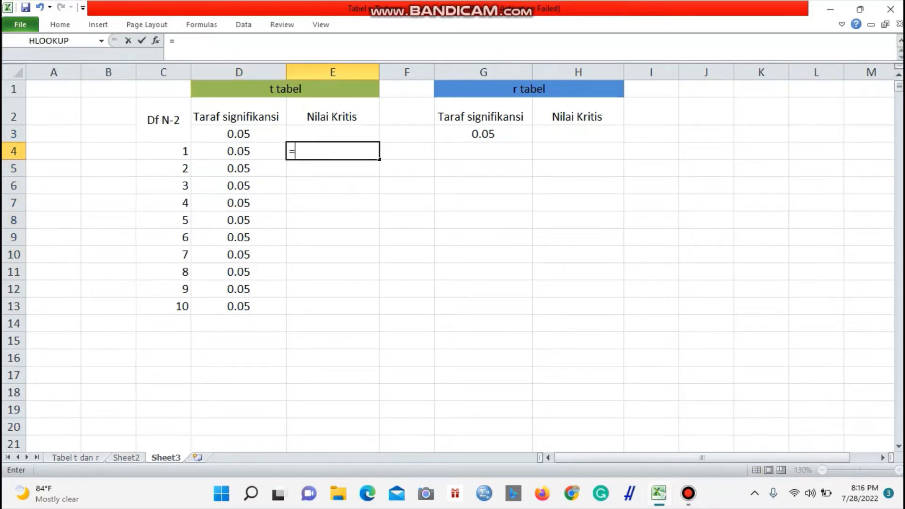
type("TINV")
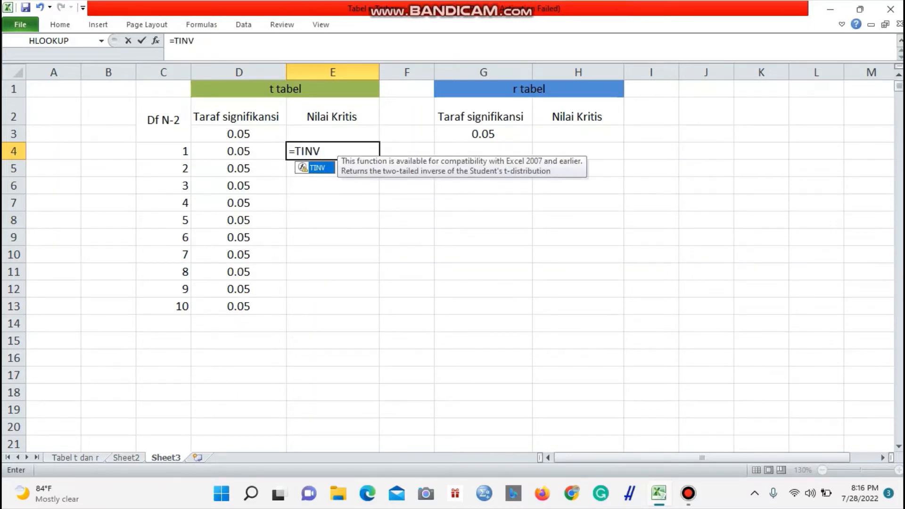
type("(")
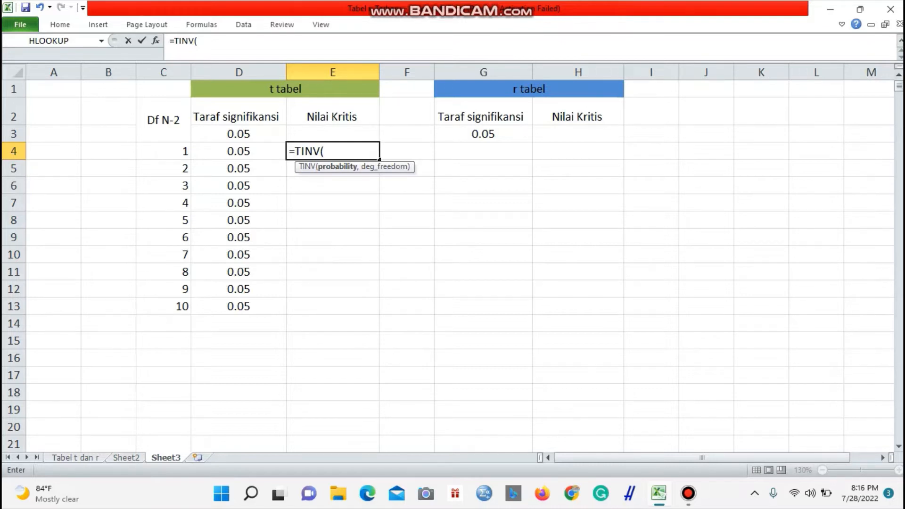
key("Left")
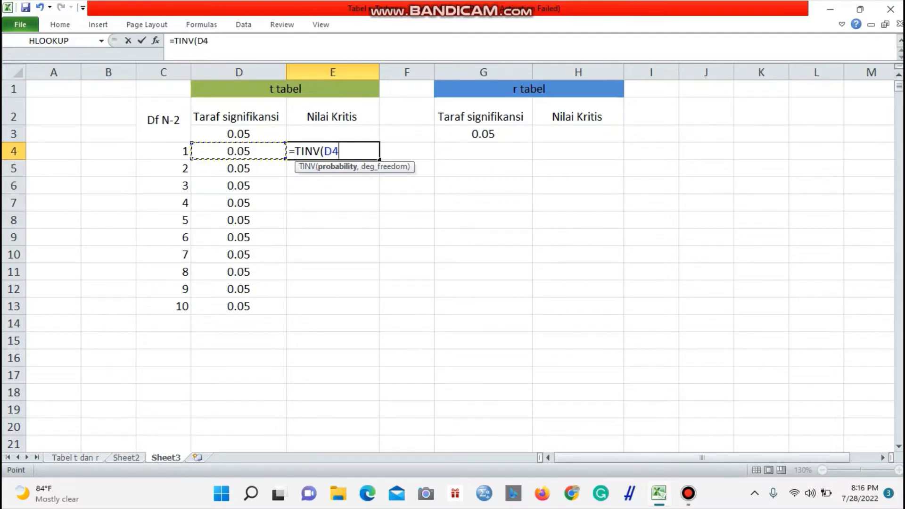
type(",")
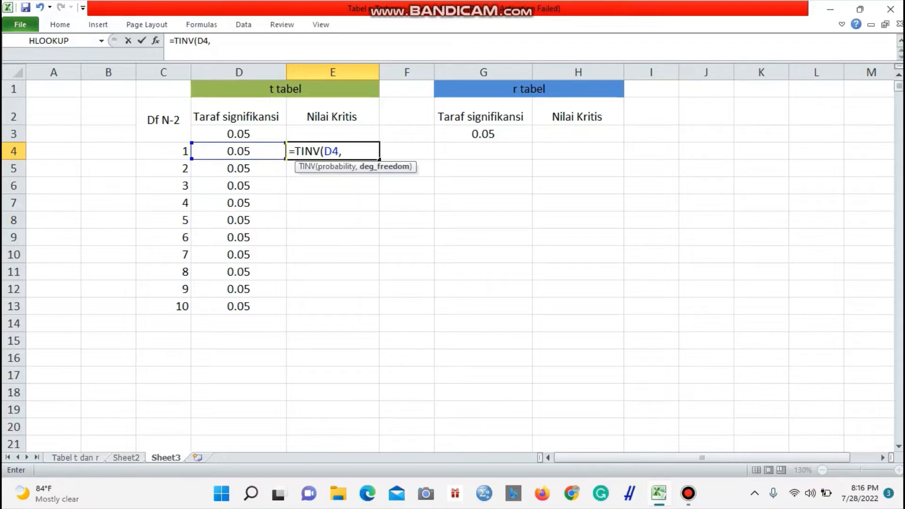
left_click(164, 151)
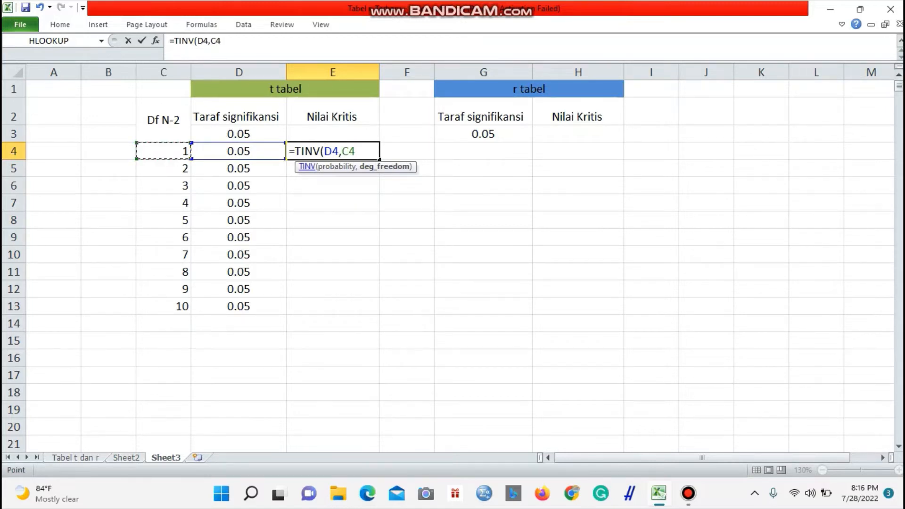
type(")")
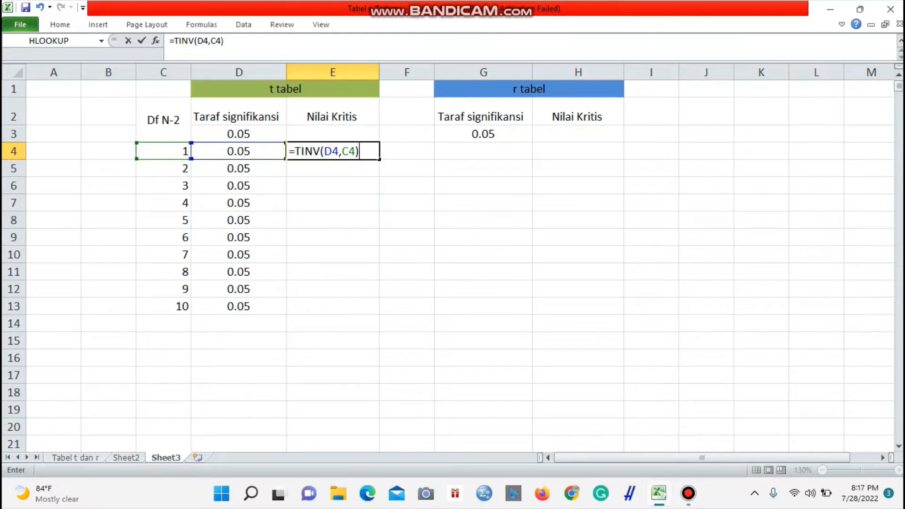
key("Return")
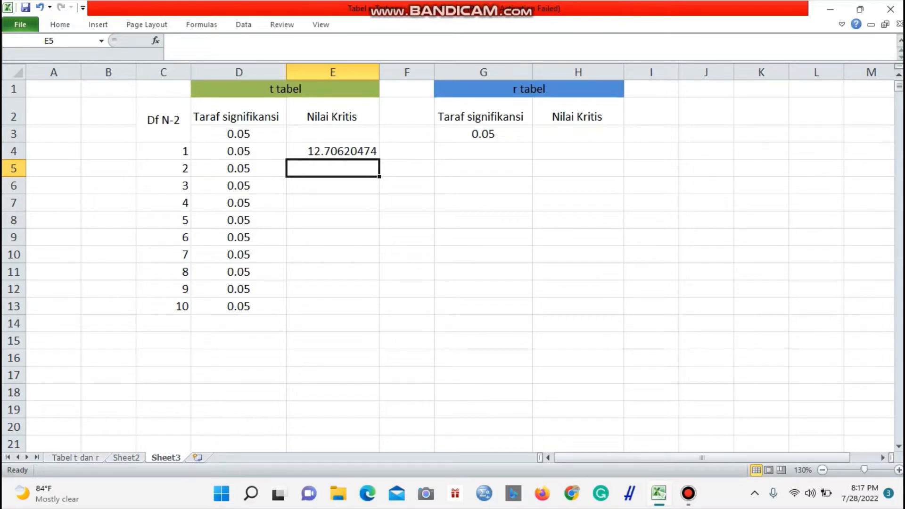
left_click(333, 152)
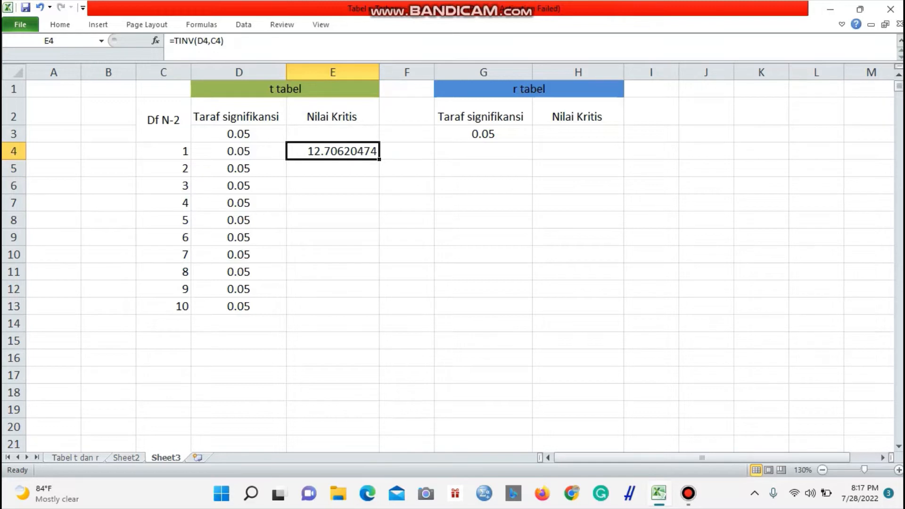
left_click_drag(379, 159, 379, 309)
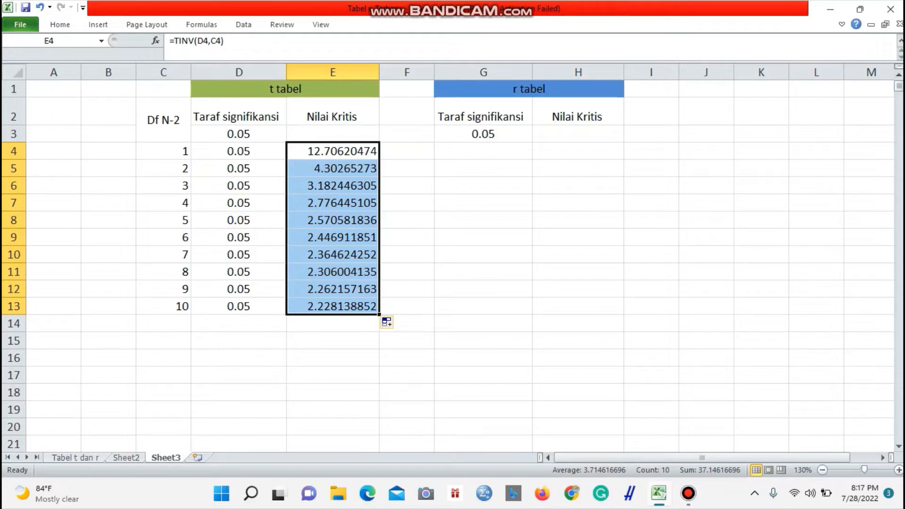
Enter =E4/SQRT(C4+E4^2) in H4 as the r table's critical value and fill the formula down to H13.
left_click(578, 152)
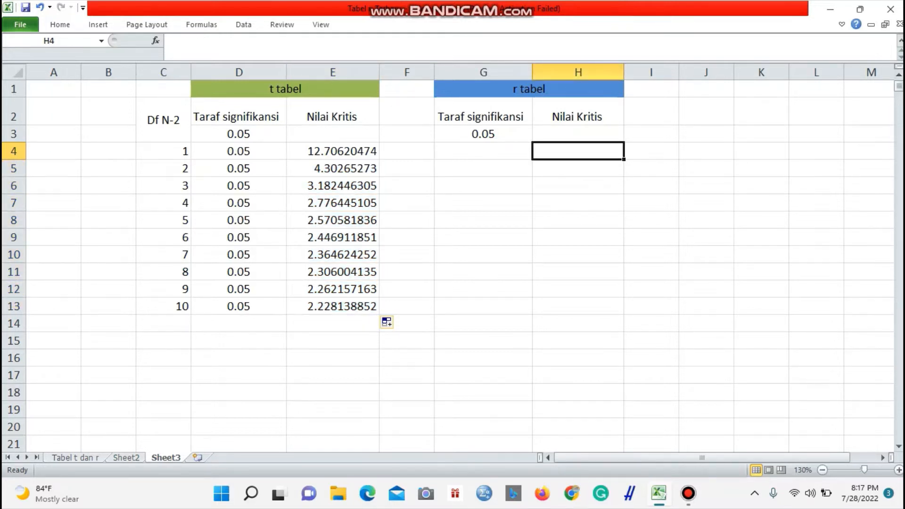
type("=")
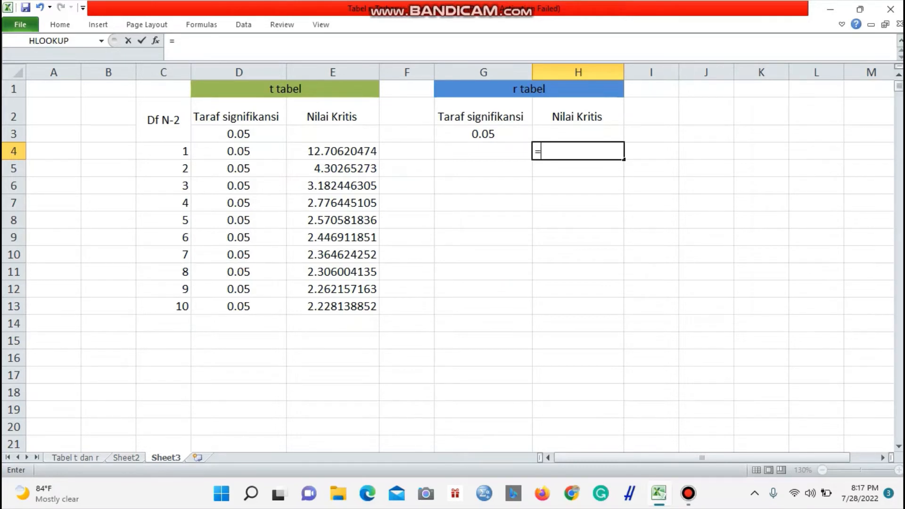
left_click(333, 152)
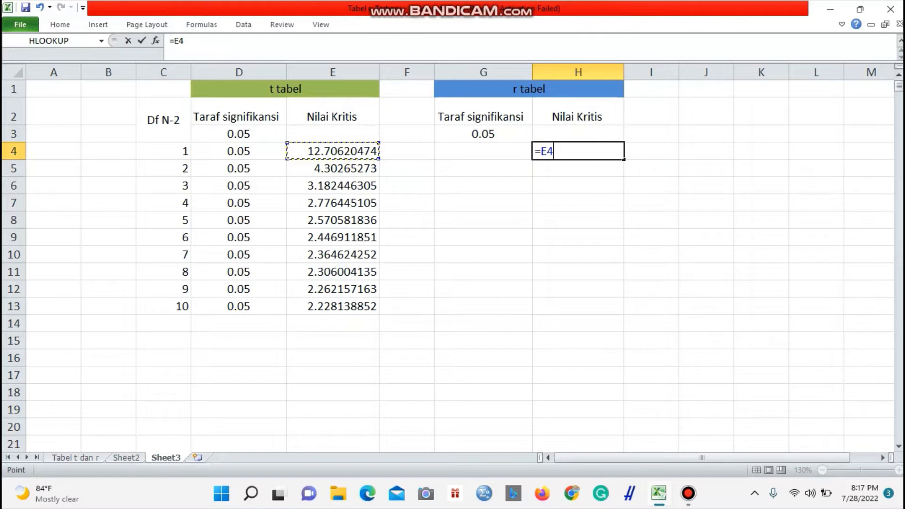
type("/SQ")
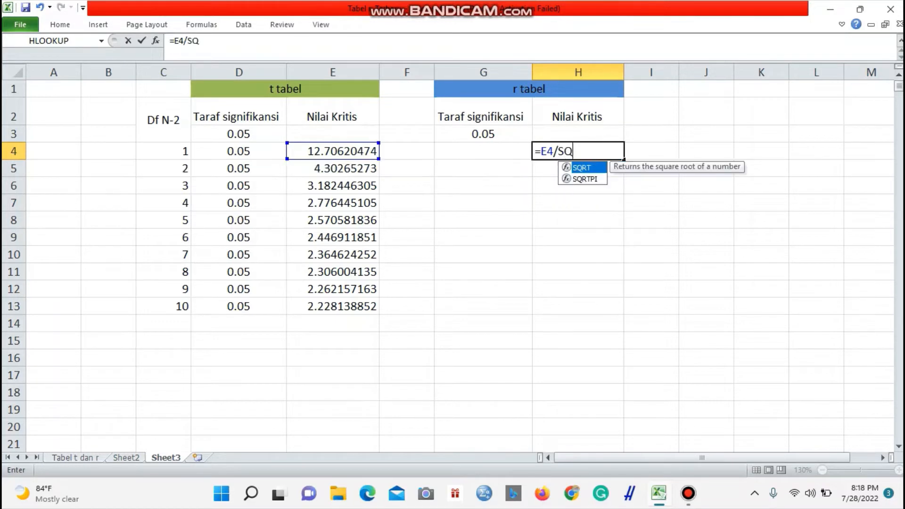
type("RT(")
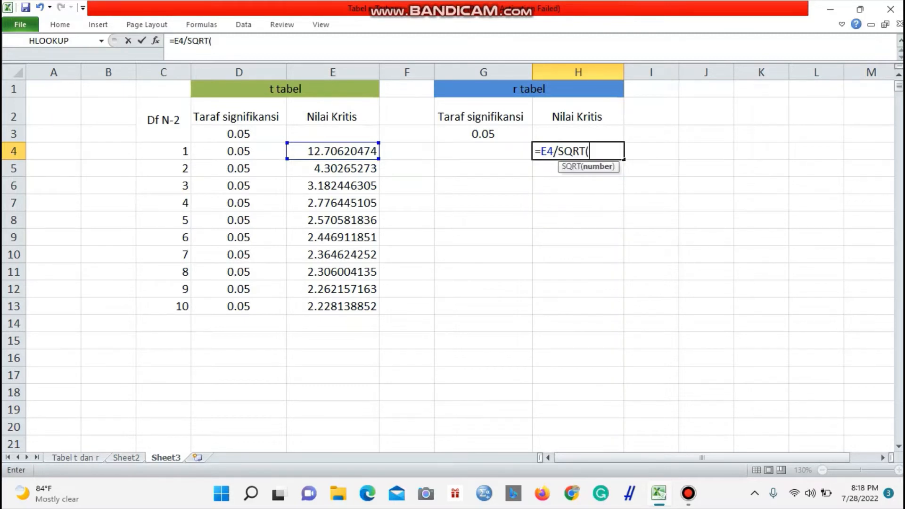
left_click(163, 152)
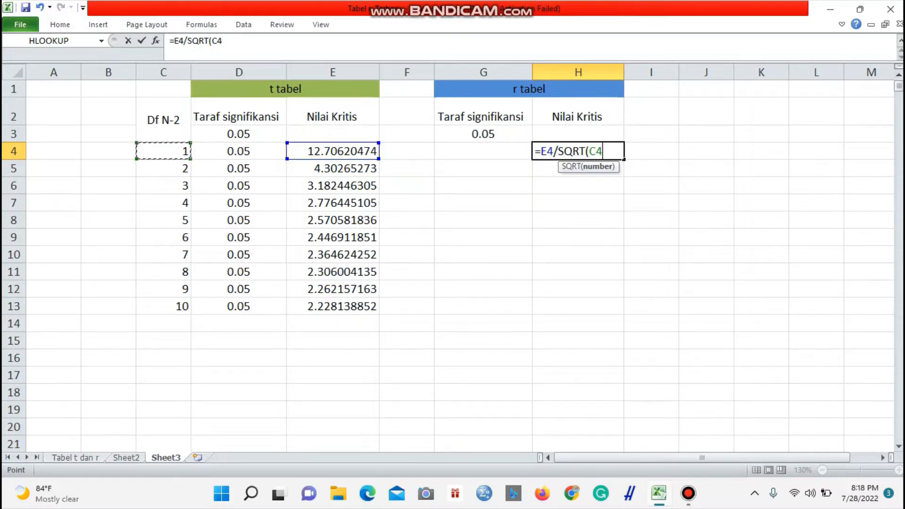
type("+")
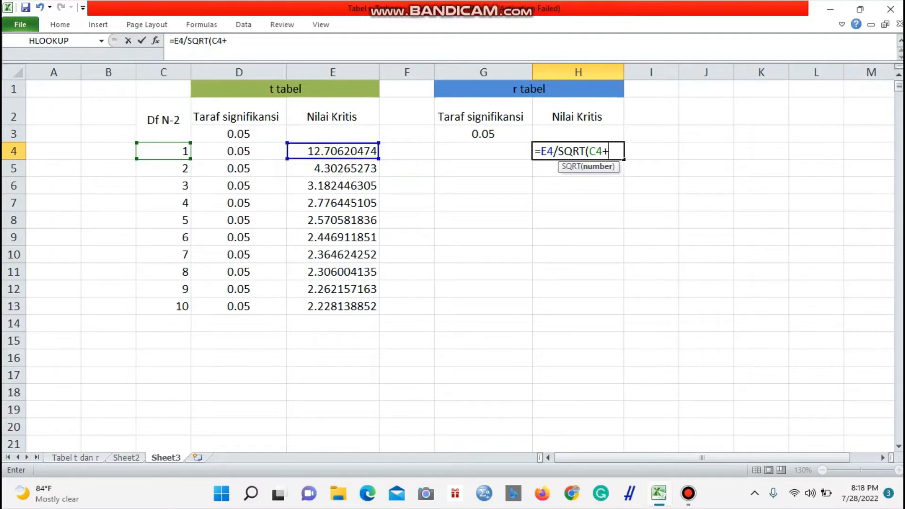
left_click(333, 151)
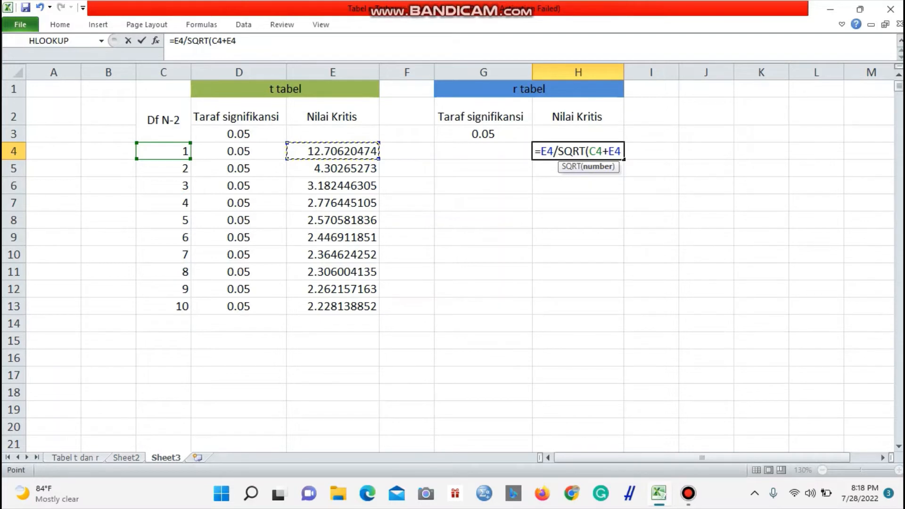
type("^2)")
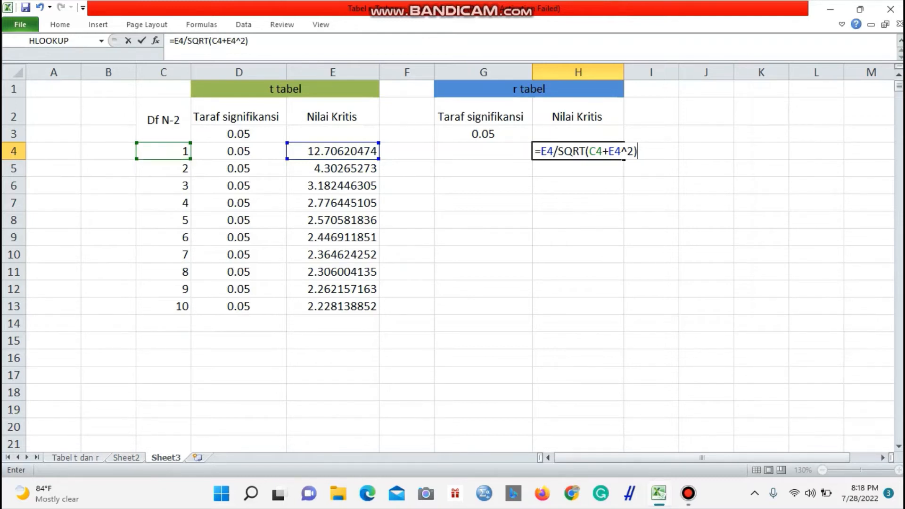
key("Return")
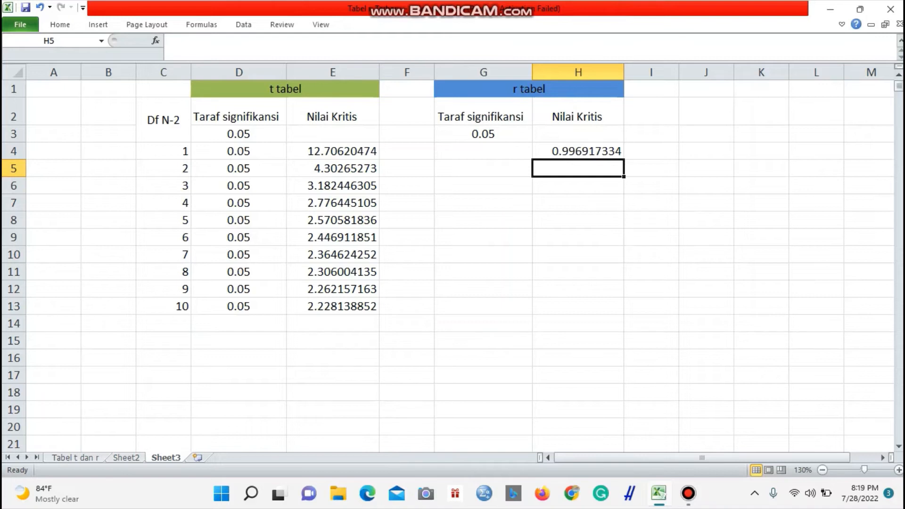
left_click(578, 151)
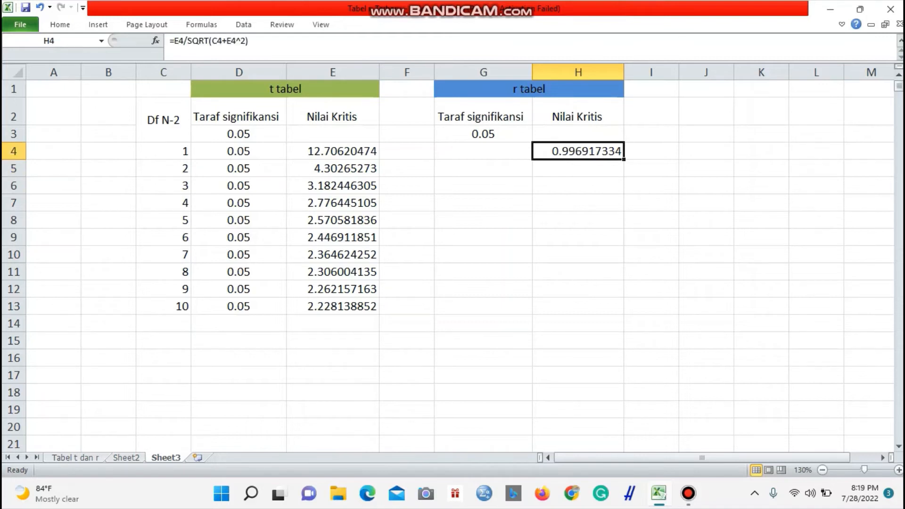
left_click_drag(624, 159, 617, 312)
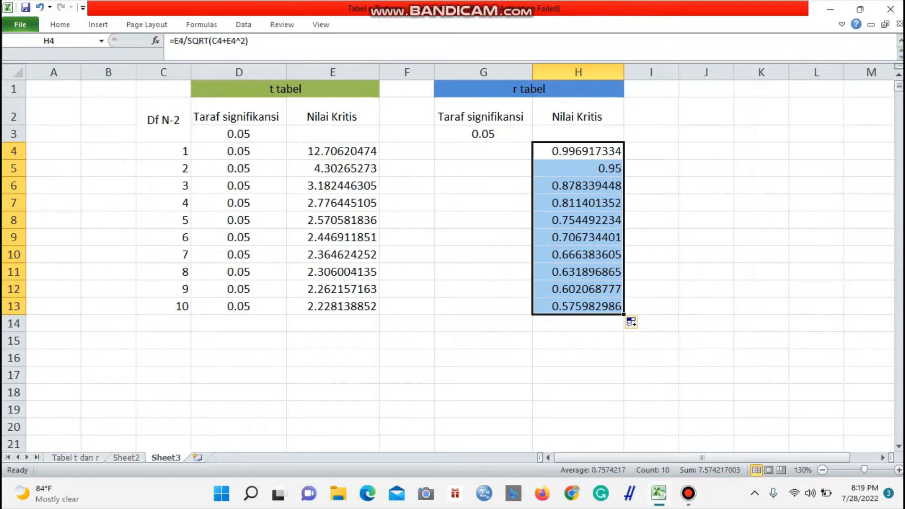
Extend the degrees of freedom, significance levels and both critical value formulas down to row 554, reaching Df 551.
scroll(448, 264, "down", 3)
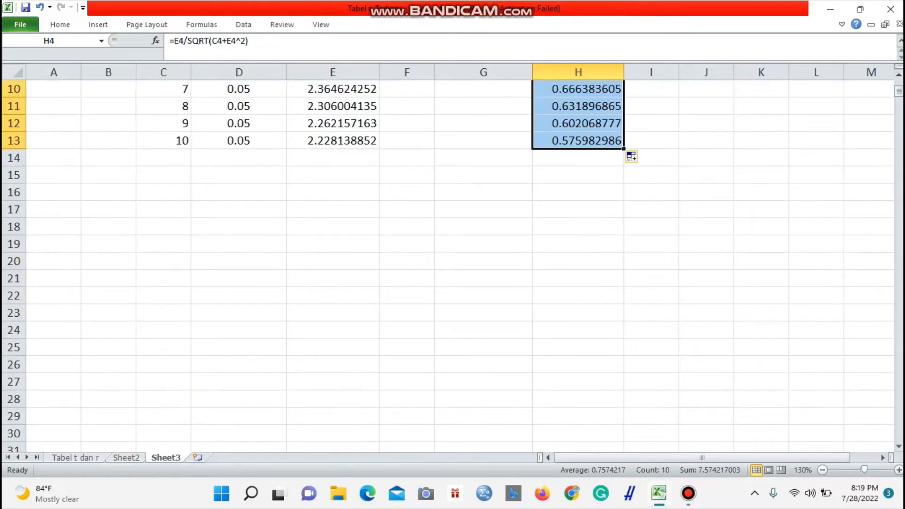
left_click_drag(163, 123, 627, 123)
left_click(613, 124)
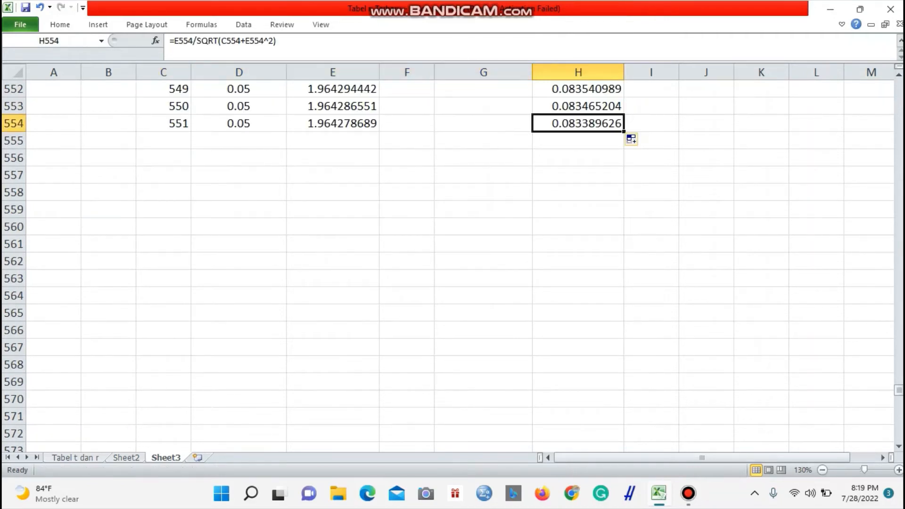
Set the t table's significance level in D4 to 0.025 and copy it down to D13.
scroll(452, 264, "up", 12)
scroll(452, 264, "down", 11)
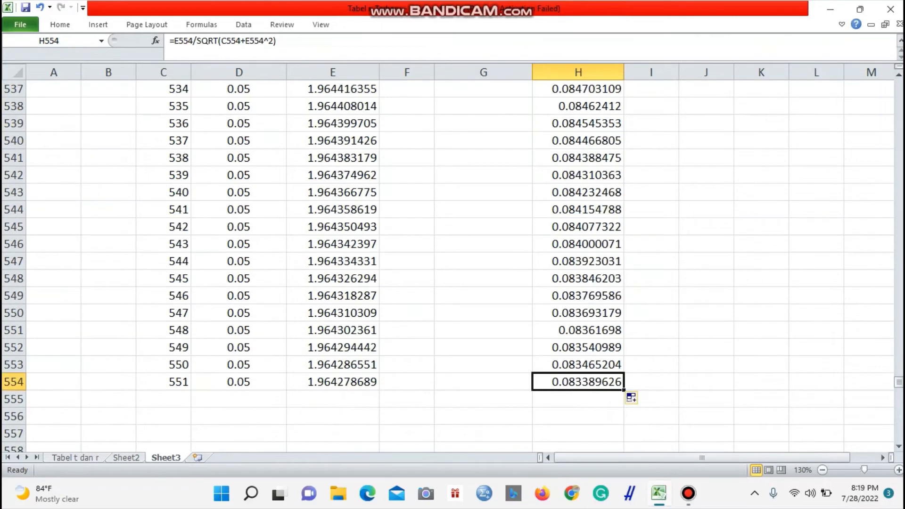
scroll(453, 264, "up", 2)
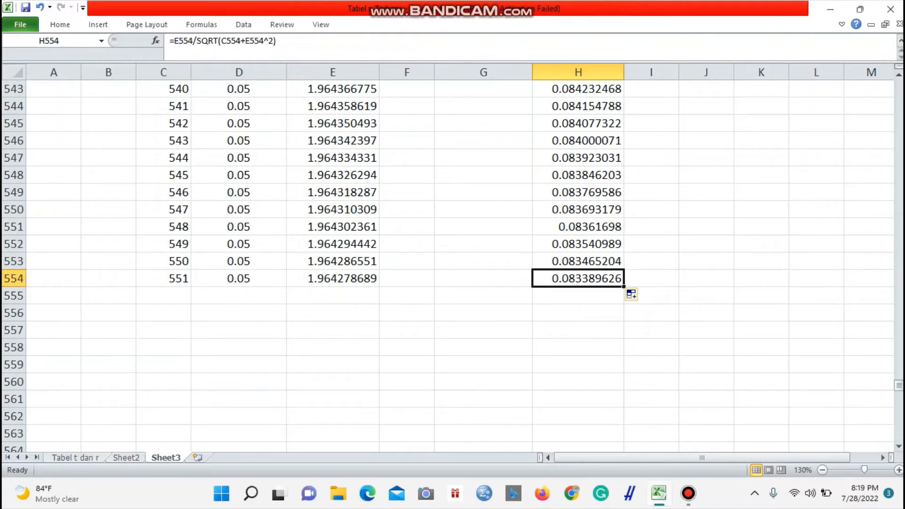
left_click_drag(899, 385, 899, 84)
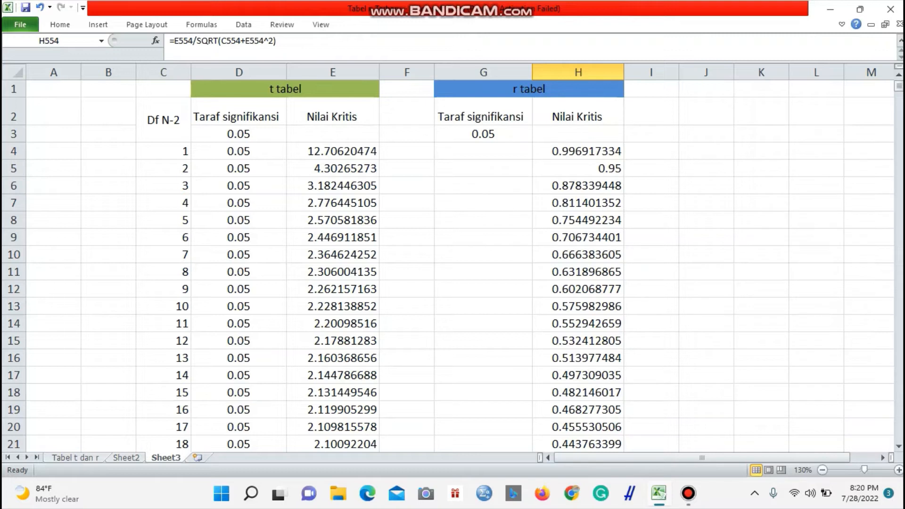
left_click(239, 152)
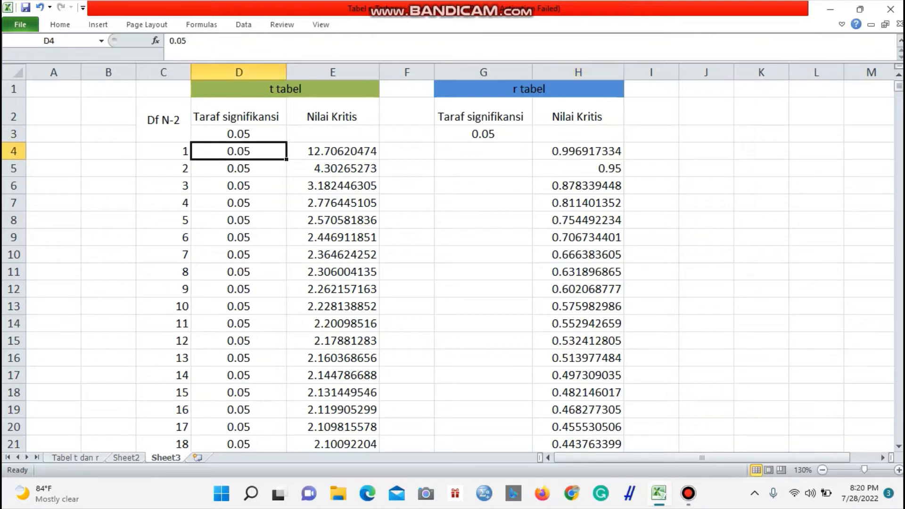
type("0.025")
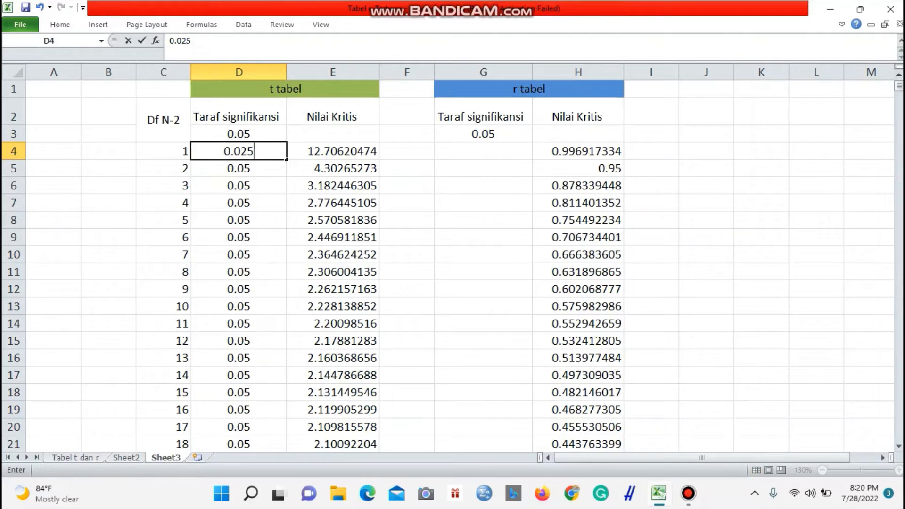
key("Return")
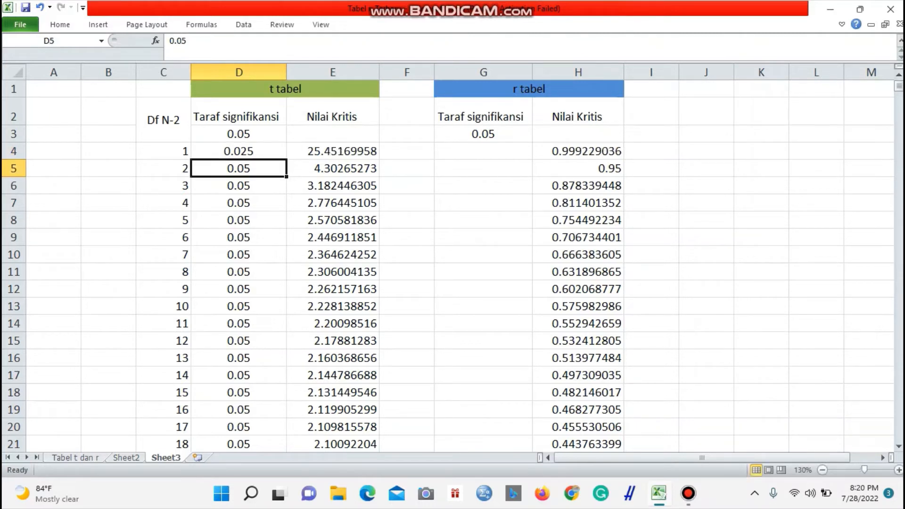
left_click(239, 151)
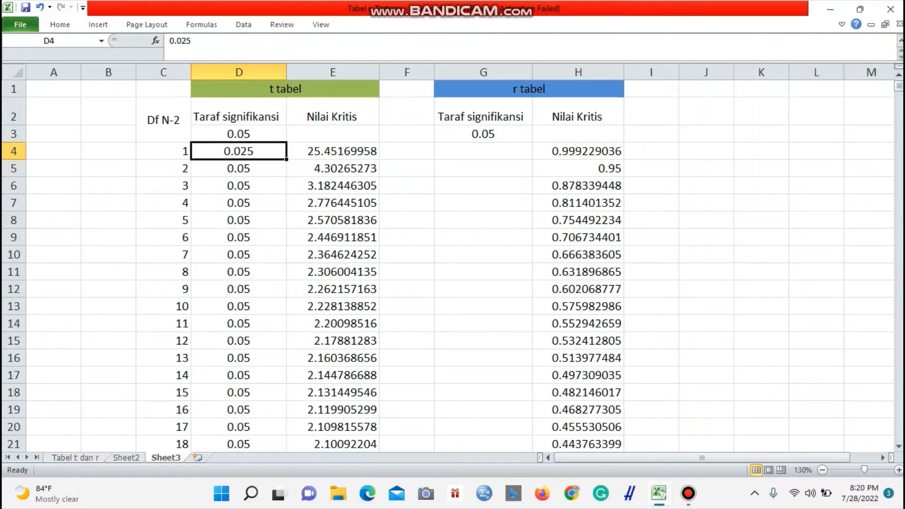
left_click_drag(286, 159, 287, 313)
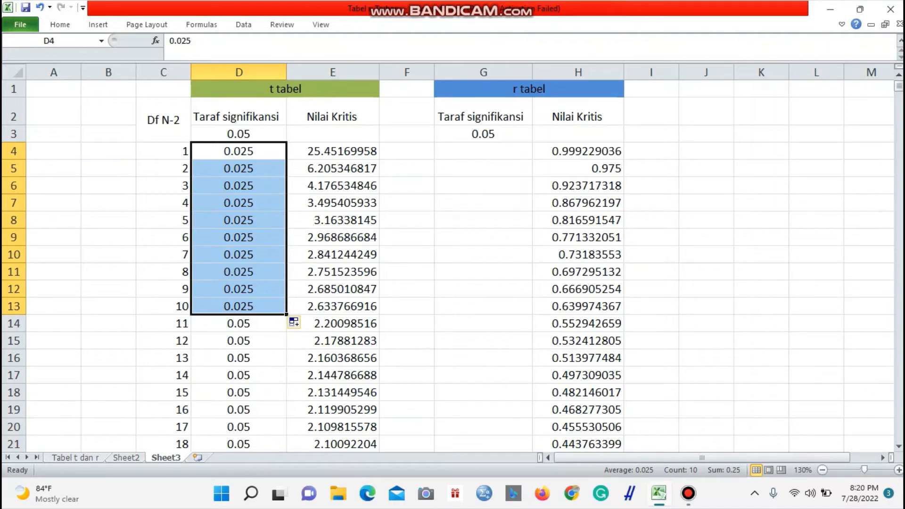
Replace the t table's significance level in D4 with 0.01 and fill it down through D13.
left_click(239, 151)
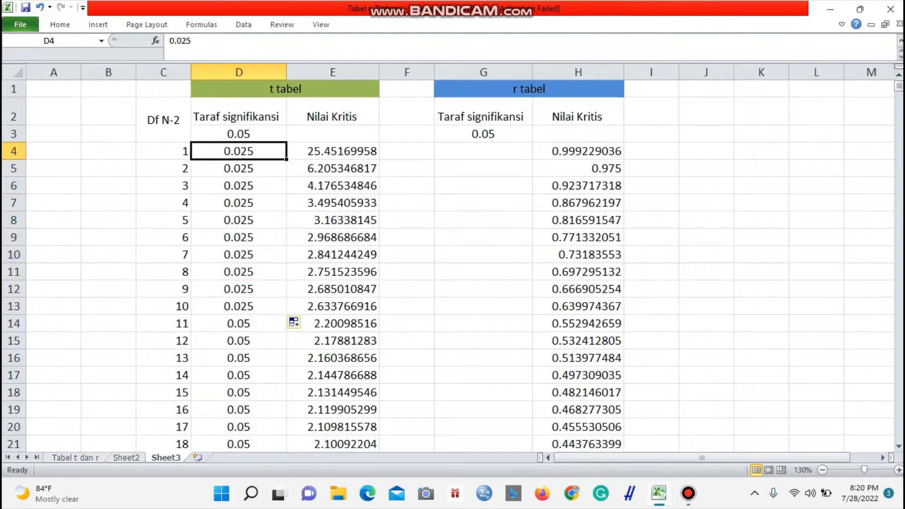
type("0")
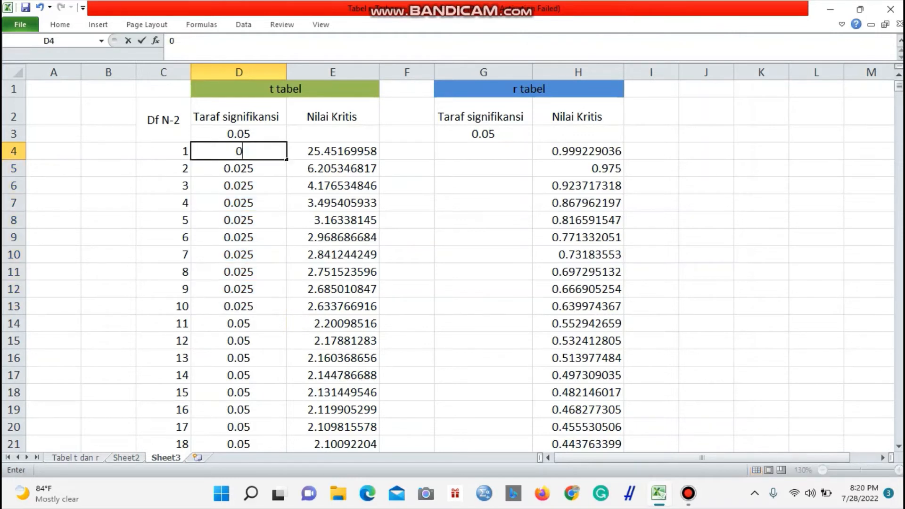
type(".01")
key("Return")
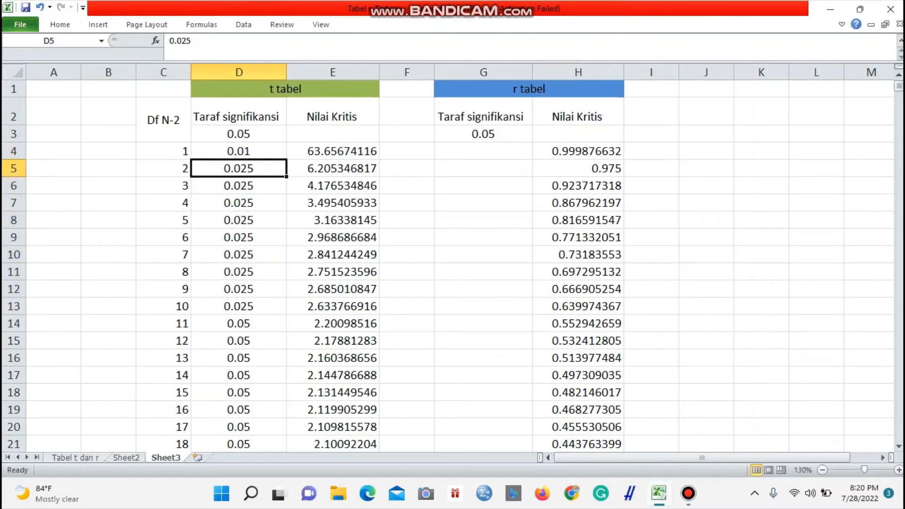
left_click(239, 151)
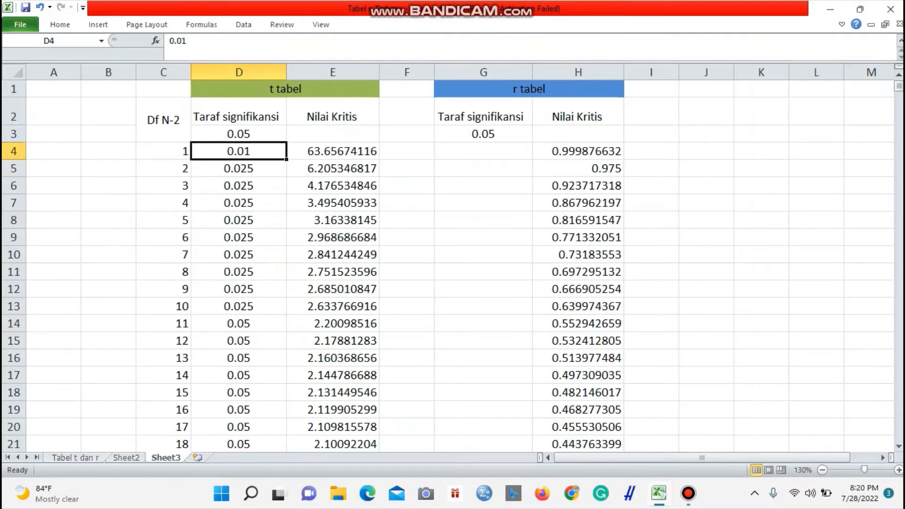
left_click_drag(286, 160, 288, 313)
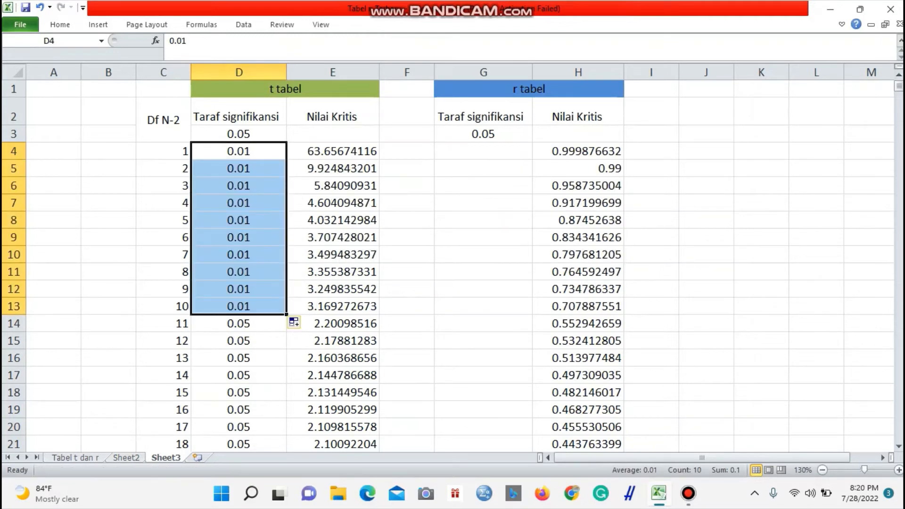